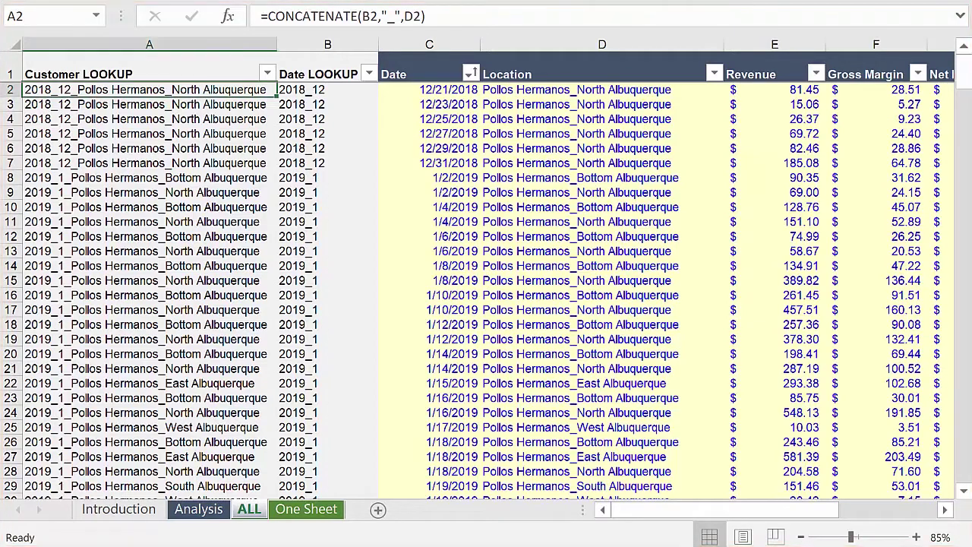
Review the ALL sheet's data columns across to Hot Sodas, then move to the One Sheet tab.
{"action": "key", "text": "Right"}
{"action": "key", "text": "Right"}
{"action": "key", "text": "Right"}
{"action": "key", "text": "Right"}
{"action": "key", "text": "Right"}
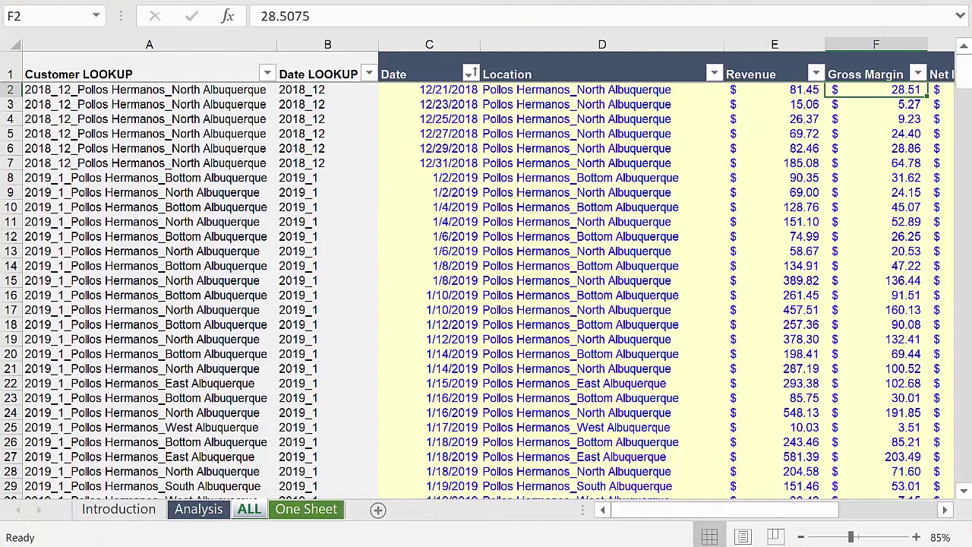
{"action": "key", "text": "Right"}
{"action": "key", "text": "Right"}
{"action": "key", "text": "Right"}
{"action": "key", "text": "Right"}
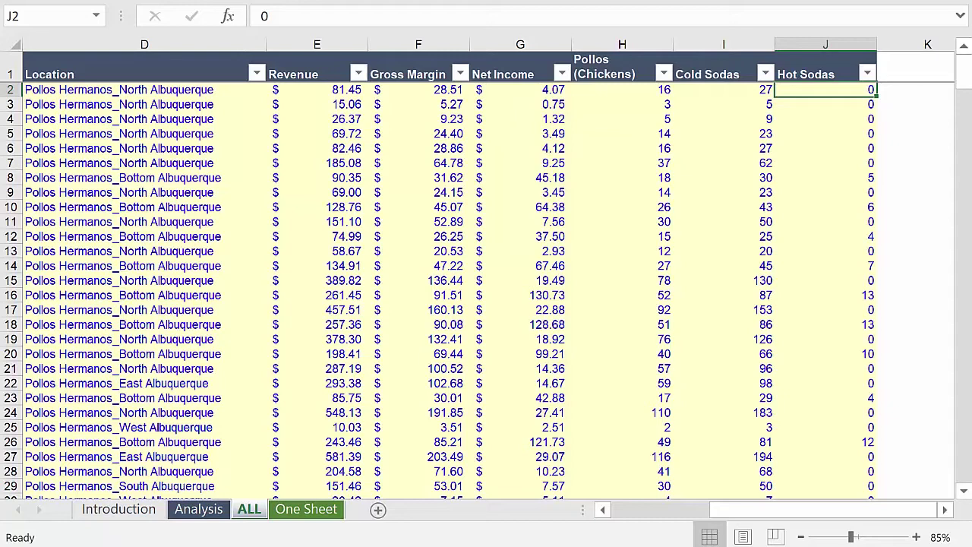
{"action": "key", "text": "ctrl+Page_Down"}
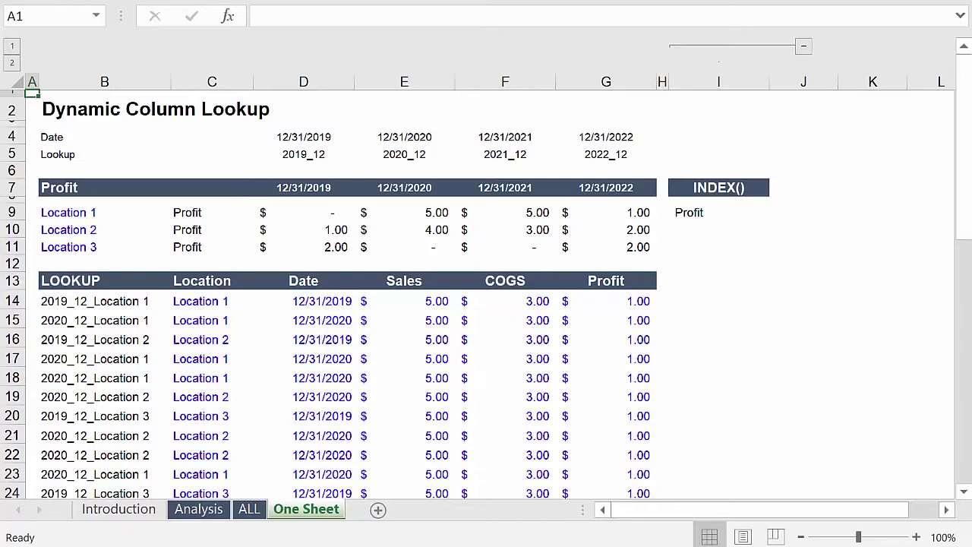
{"action": "left_click", "coordinate": [304, 213]}
{"action": "key", "text": "F2"}
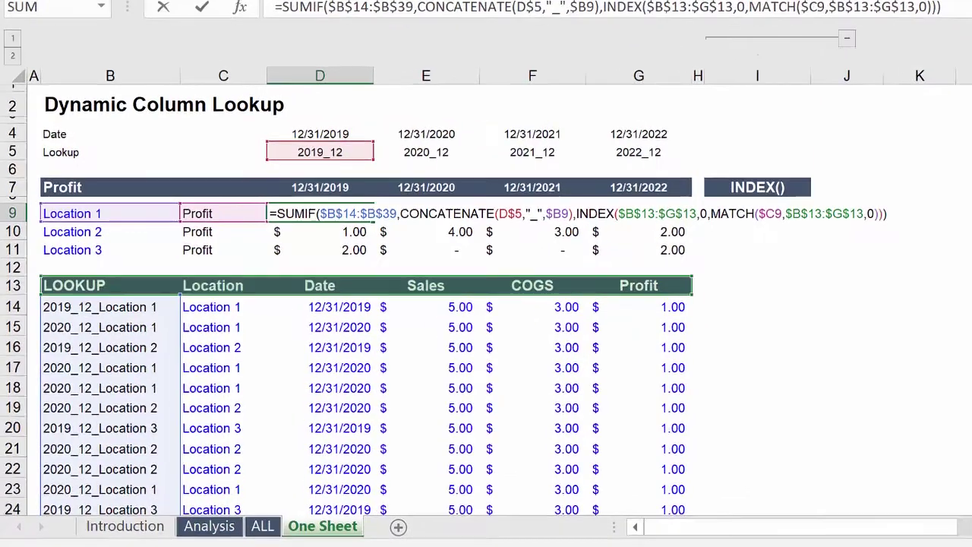
{"action": "key", "text": "Escape"}
{"action": "left_click", "coordinate": [104, 301]}
{"action": "key", "text": "F2"}
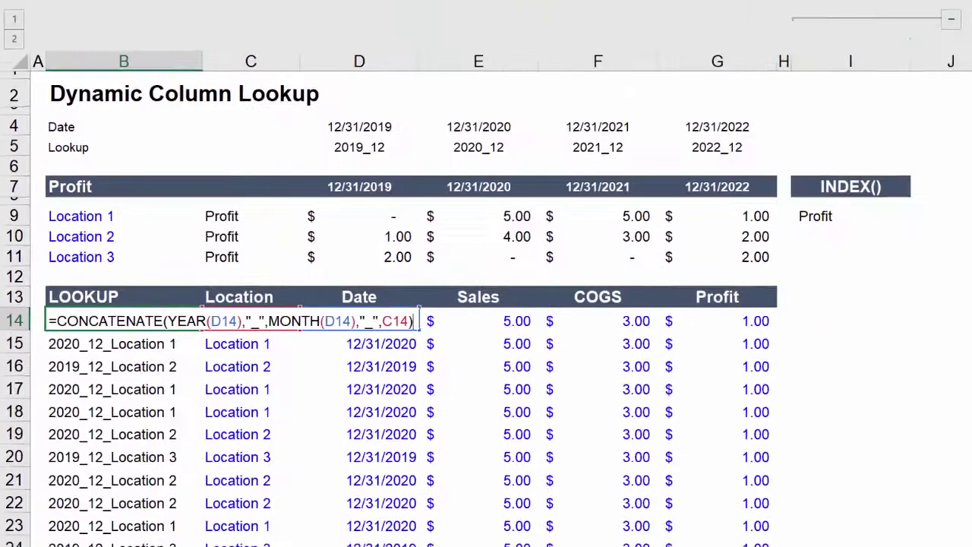
{"action": "key", "text": "ctrl+Return"}
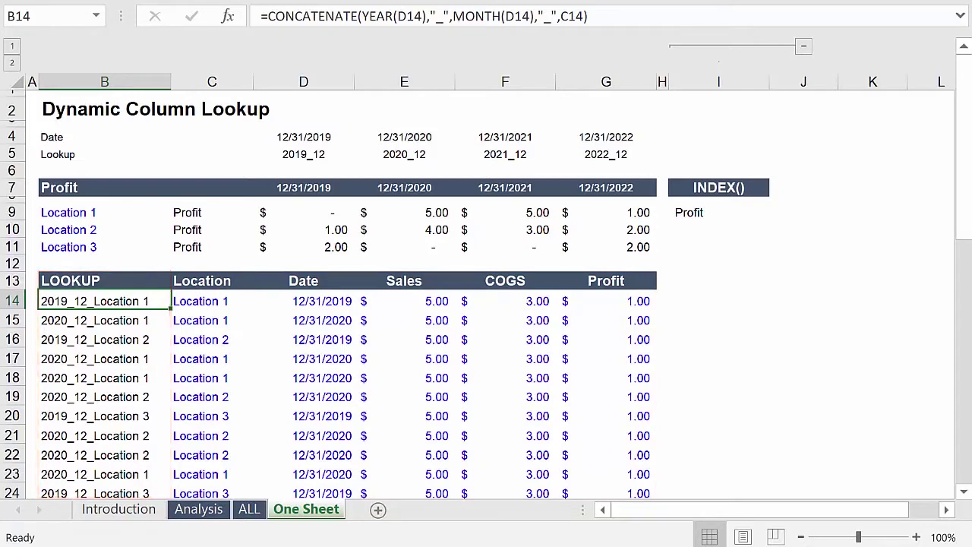
Inspect the Location 1 and Profit inputs in B9 and C9, then D9's SUMIF formula.
{"action": "left_click", "coordinate": [104, 212]}
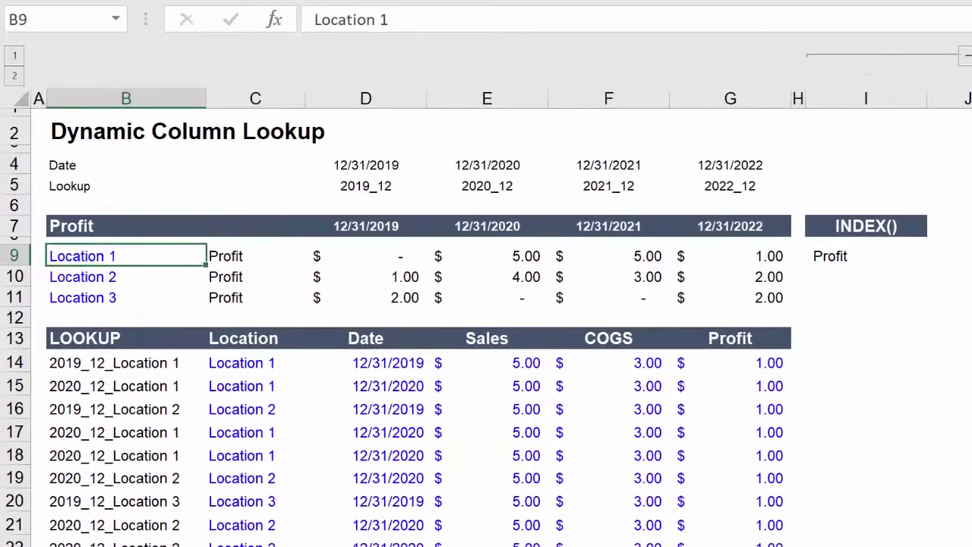
{"action": "left_click", "coordinate": [255, 256]}
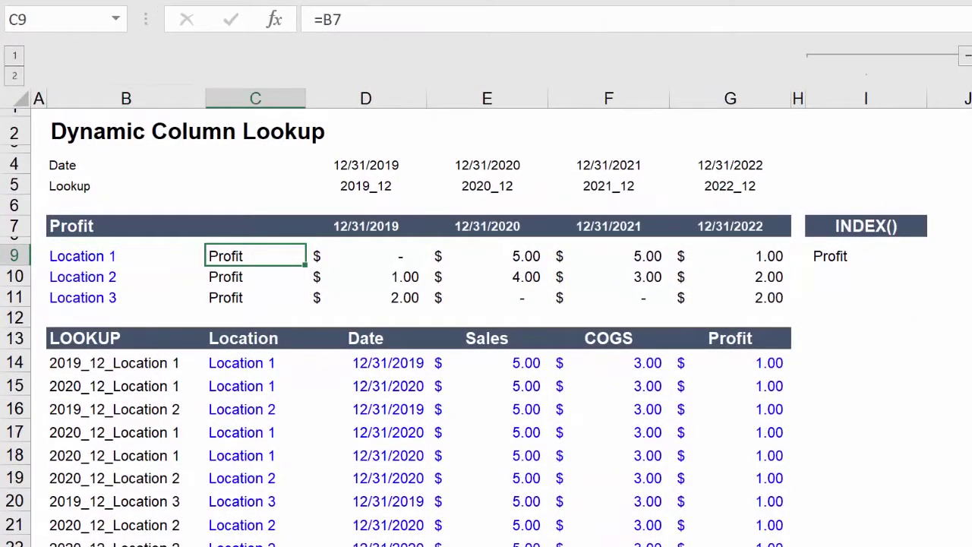
{"action": "left_click", "coordinate": [365, 256]}
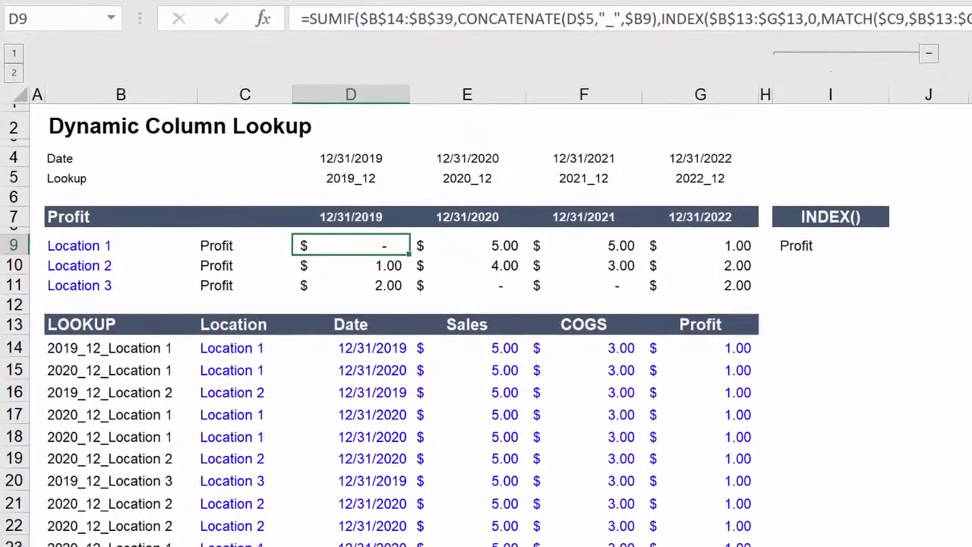
{"action": "key", "text": "F2"}
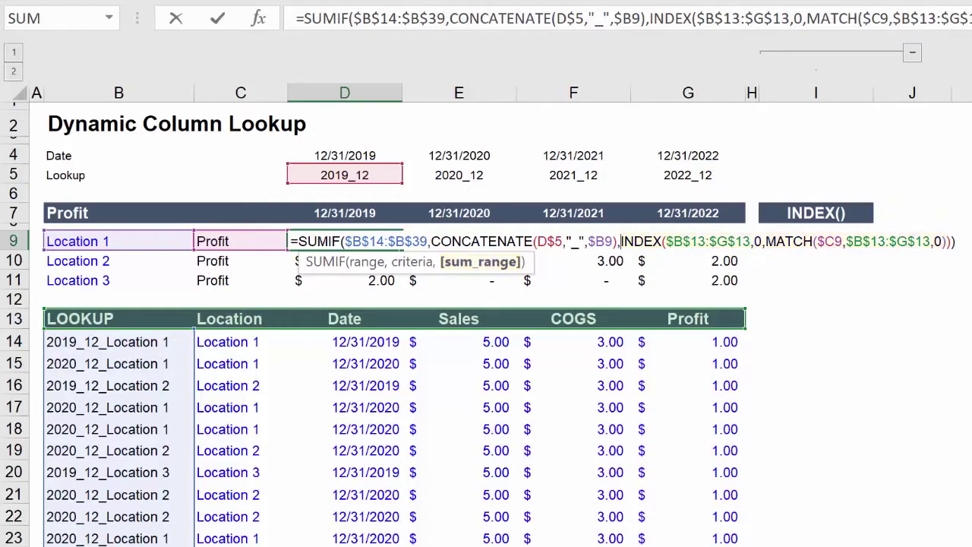
Evaluate the MATCH part of D9's formula with F9 to see it returns 6.
{"action": "left_click", "coordinate": [755, 241]}
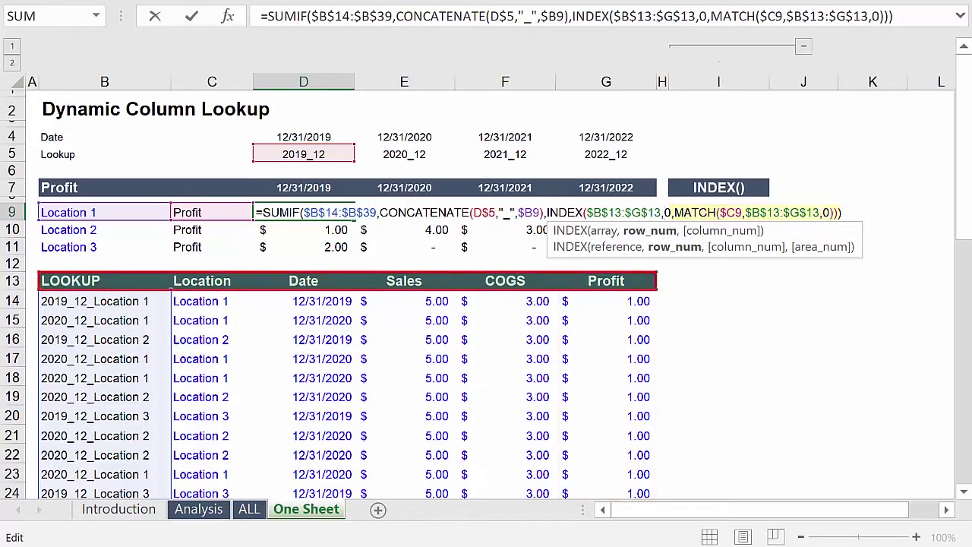
{"action": "left_click_drag", "start_coordinate": [675, 212], "coordinate": [834, 212]}
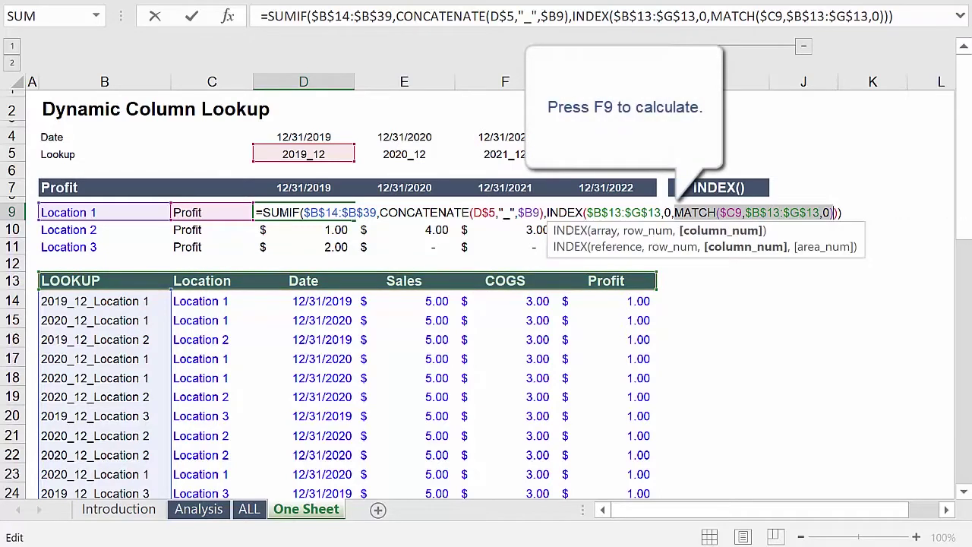
{"action": "key", "text": "F9"}
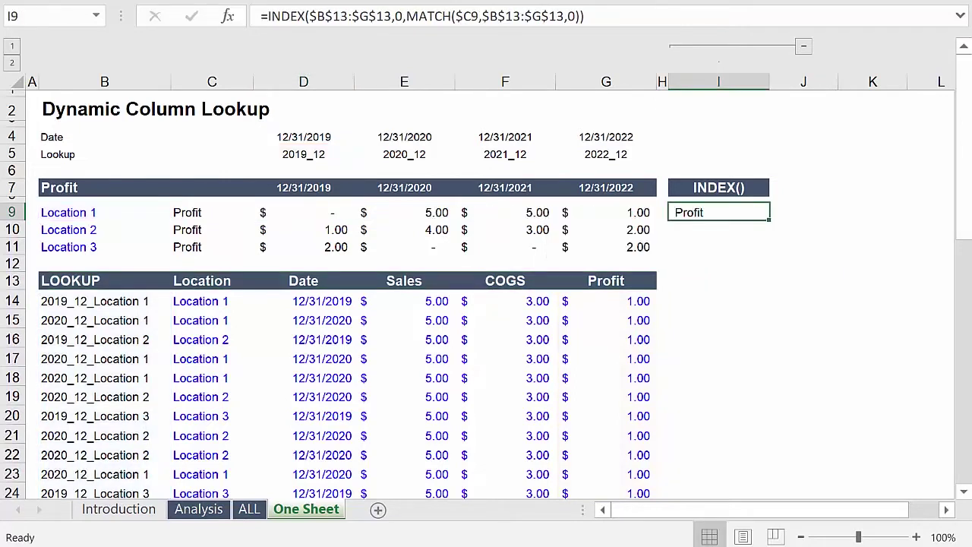
Inspect I9's INDEX/MATCH formula without changing it, then return to the ALL sheet.
{"action": "key", "text": "F2"}
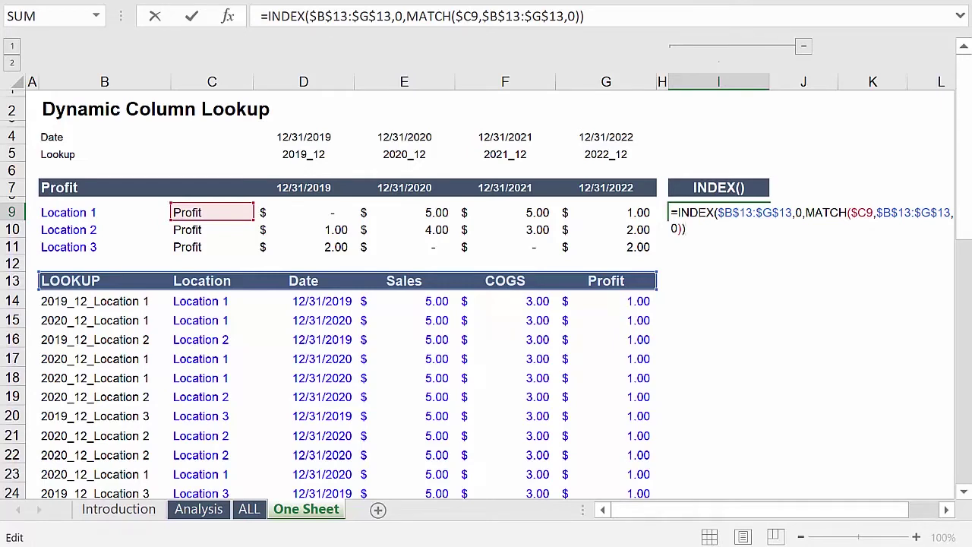
{"action": "key", "text": "Escape"}
{"action": "key", "text": "ctrl+Page_Up"}
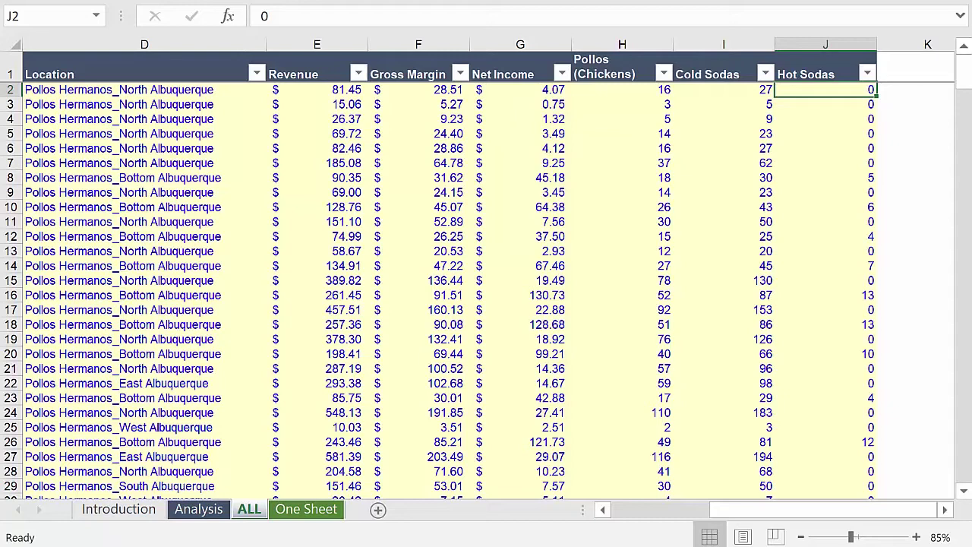
On the Analysis sheet, check the D16 header and G18 Revenue formula, then select B16:M23.
{"action": "key", "text": "ctrl+Page_Up"}
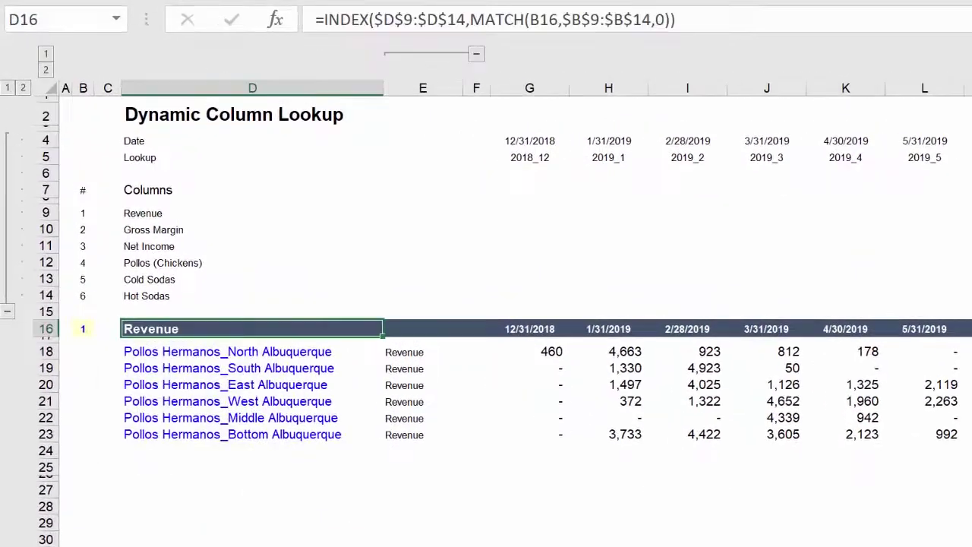
{"action": "key", "text": "F2"}
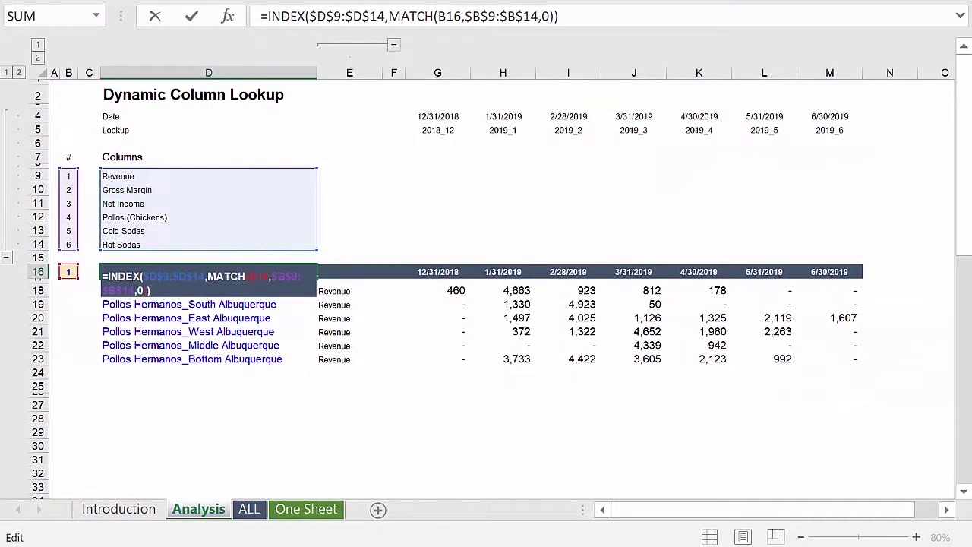
{"action": "left_click", "coordinate": [438, 290]}
{"action": "key", "text": "F2"}
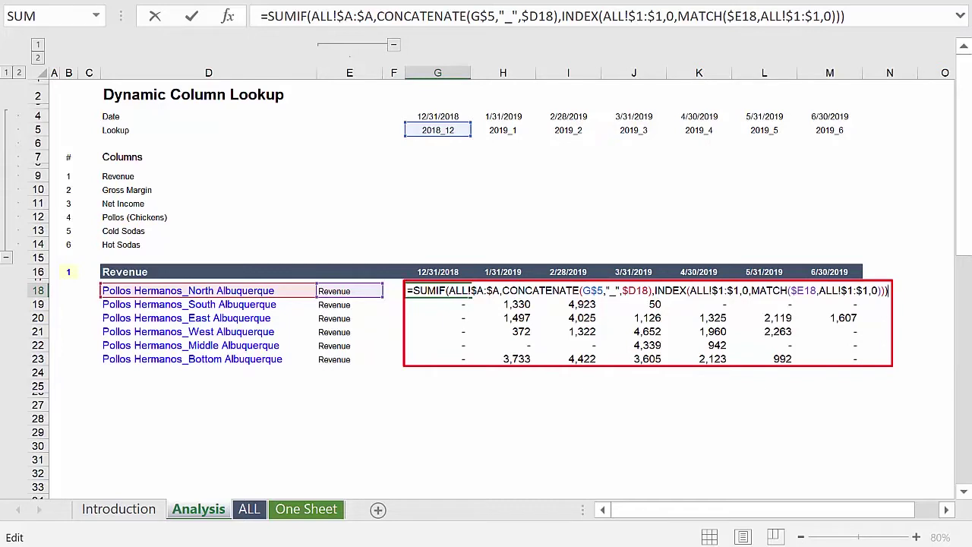
{"action": "left_click", "coordinate": [208, 271]}
{"action": "left_click_drag", "start_coordinate": [69, 271], "coordinate": [829, 359]}
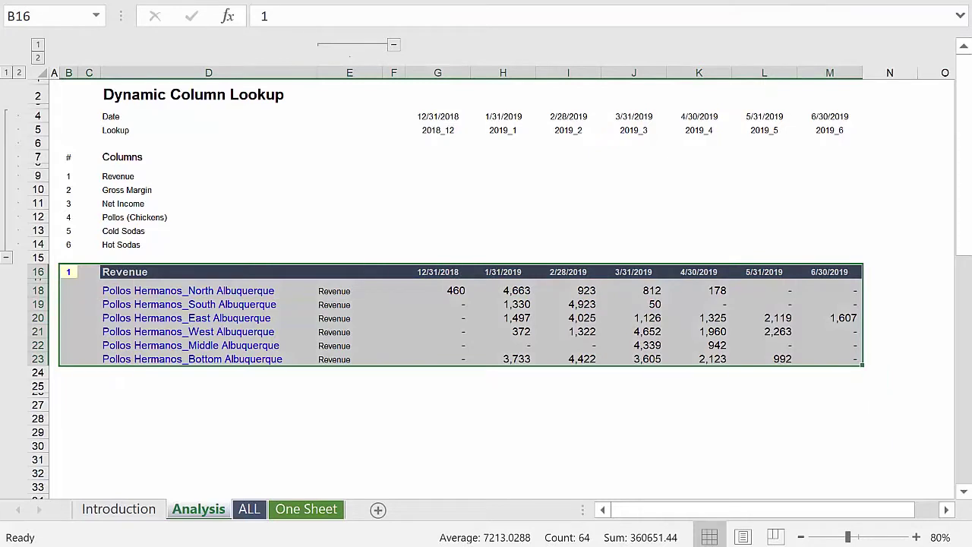
Copy the Revenue block B16:M23 and paste copies at B25 and B34.
{"action": "key", "text": "ctrl+c"}
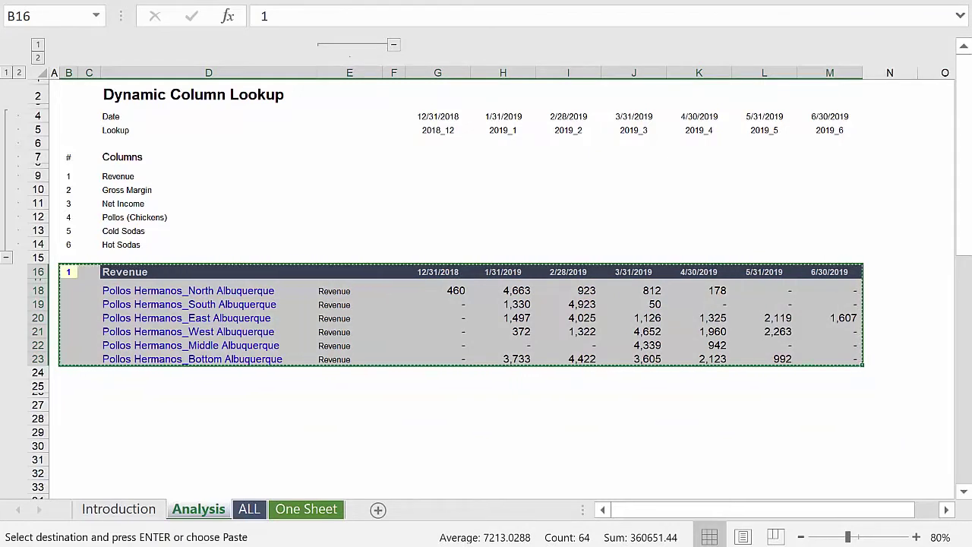
{"action": "left_click", "coordinate": [69, 386]}
{"action": "key", "text": "ctrl+v"}
{"action": "scroll", "coordinate": [486, 288], "scroll_direction": "down", "scroll_amount": 7}
{"action": "key", "text": "Down"}
{"action": "key", "text": "Down"}
{"action": "key", "text": "Down"}
{"action": "key", "text": "Down"}
{"action": "key", "text": "Down"}
{"action": "key", "text": "Down"}
{"action": "key", "text": "Down"}
{"action": "key", "text": "Down"}
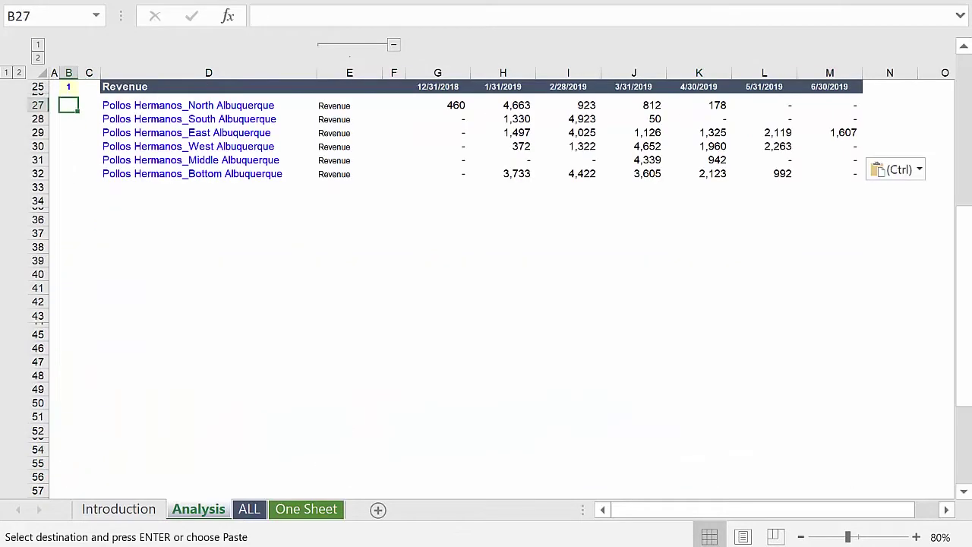
{"action": "key", "text": "ctrl+v"}
Paste further Revenue block copies at B43, B52 and B61, then return to B25.
{"action": "key", "text": "Down"}
{"action": "key", "text": "Down"}
{"action": "key", "text": "Down"}
{"action": "key", "text": "Down"}
{"action": "key", "text": "Down"}
{"action": "key", "text": "Down"}
{"action": "key", "text": "Down"}
{"action": "key", "text": "Down"}
{"action": "key", "text": "ctrl+v"}
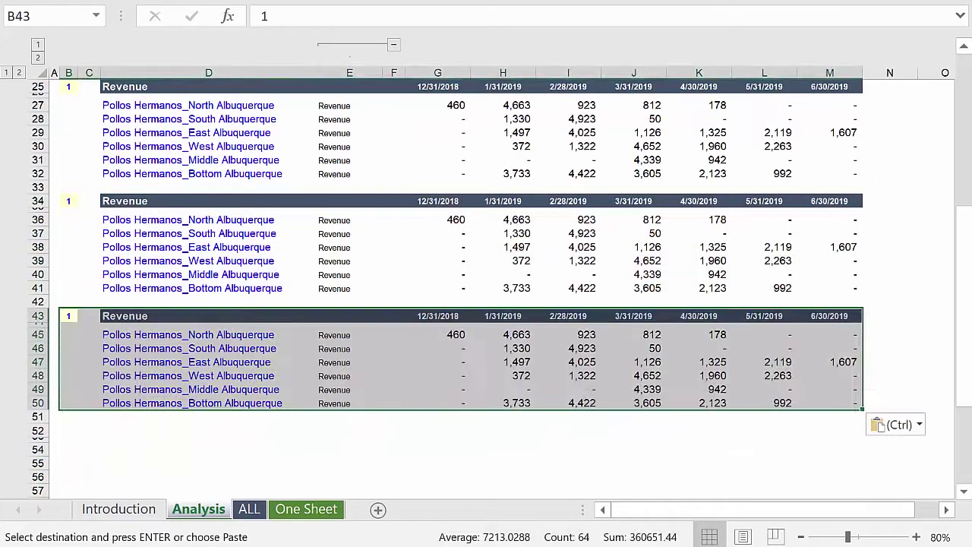
{"action": "key", "text": "Down"}
{"action": "key", "text": "Down"}
{"action": "key", "text": "Down"}
{"action": "key", "text": "Down"}
{"action": "key", "text": "Down"}
{"action": "key", "text": "Down"}
{"action": "key", "text": "Down"}
{"action": "key", "text": "Down"}
{"action": "key", "text": "ctrl+v"}
{"action": "key", "text": "Down"}
{"action": "key", "text": "Down"}
{"action": "key", "text": "Down"}
{"action": "key", "text": "Down"}
{"action": "key", "text": "Down"}
{"action": "key", "text": "Down"}
{"action": "key", "text": "Down"}
{"action": "key", "text": "Down"}
{"action": "key", "text": "Down"}
{"action": "key", "text": "Down"}
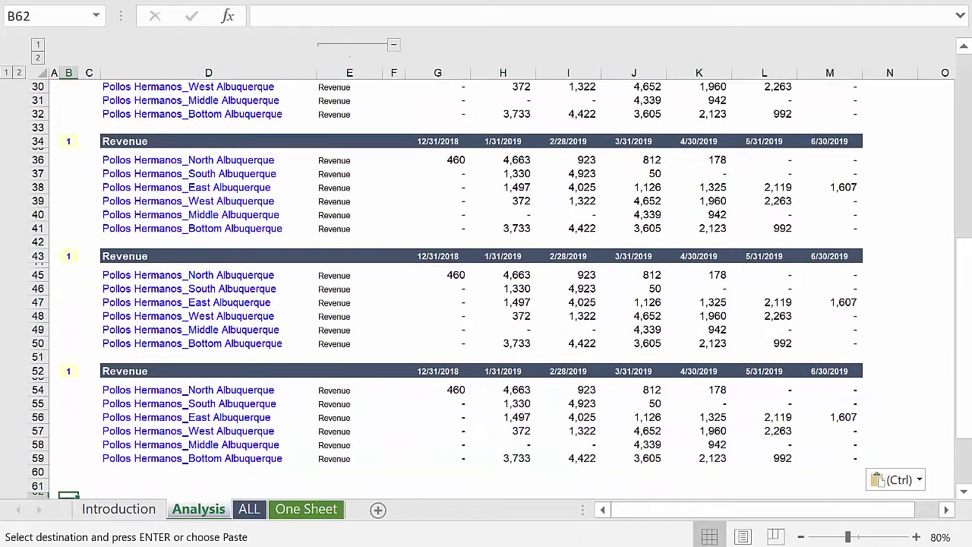
{"action": "key", "text": "Up"}
{"action": "key", "text": "ctrl+v"}
{"action": "key", "text": "Down"}
{"action": "key", "text": "Down"}
{"action": "key", "text": "Down"}
{"action": "key", "text": "Down"}
{"action": "key", "text": "Down"}
{"action": "key", "text": "Down"}
{"action": "key", "text": "Down"}
{"action": "key", "text": "Down"}
{"action": "key", "text": "Down"}
{"action": "key", "text": "Down"}
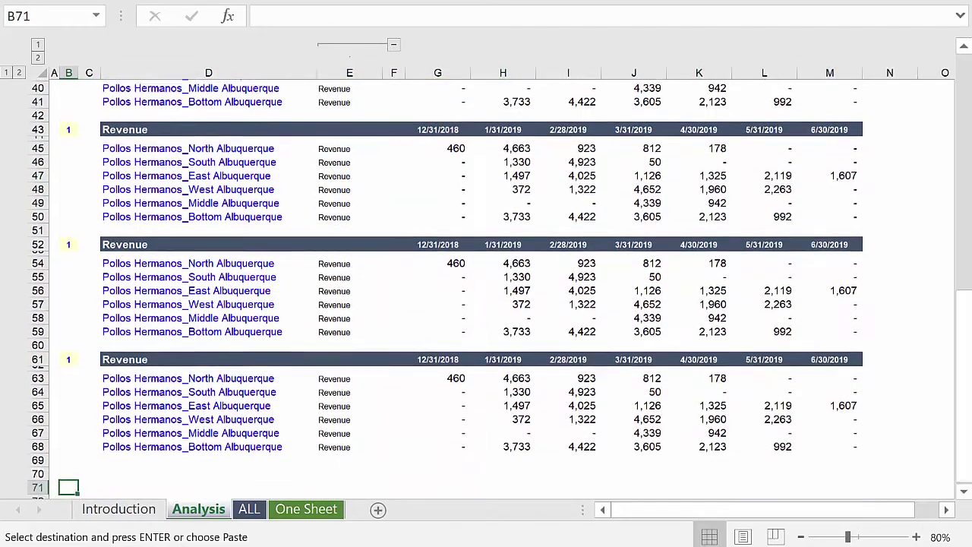
{"action": "key", "text": "Up"}
{"action": "key", "text": "ctrl+Up"}
{"action": "key", "text": "ctrl+Up"}
{"action": "key", "text": "ctrl+Up"}
{"action": "key", "text": "ctrl+Up"}
{"action": "key", "text": "ctrl+Up"}
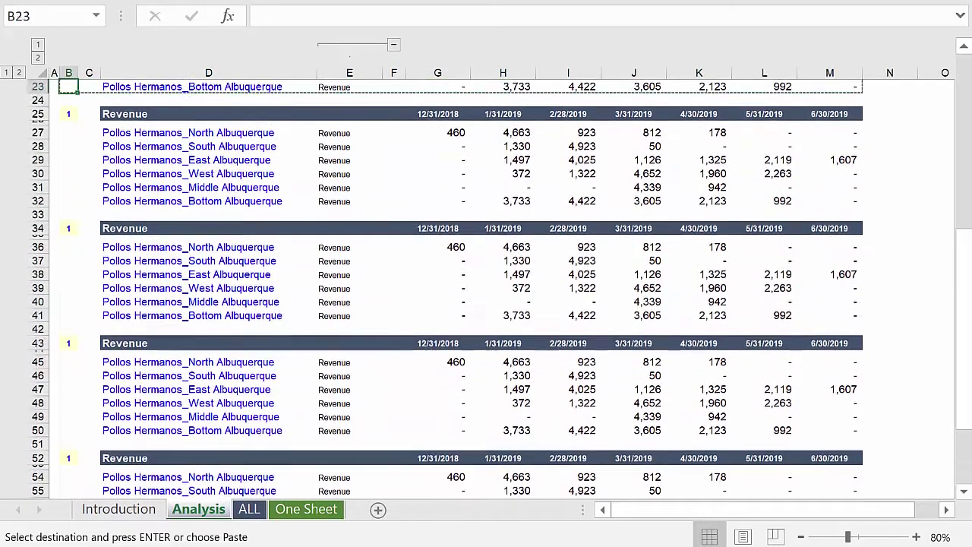
{"action": "key", "text": "ctrl+Up"}
{"action": "key", "text": "Down"}
{"action": "key", "text": "Down"}
{"action": "key", "text": "Down"}
{"action": "key", "text": "Down"}
{"action": "key", "text": "Down"}
{"action": "key", "text": "Down"}
{"action": "key", "text": "Down"}
{"action": "key", "text": "Down"}
{"action": "key", "text": "Down"}
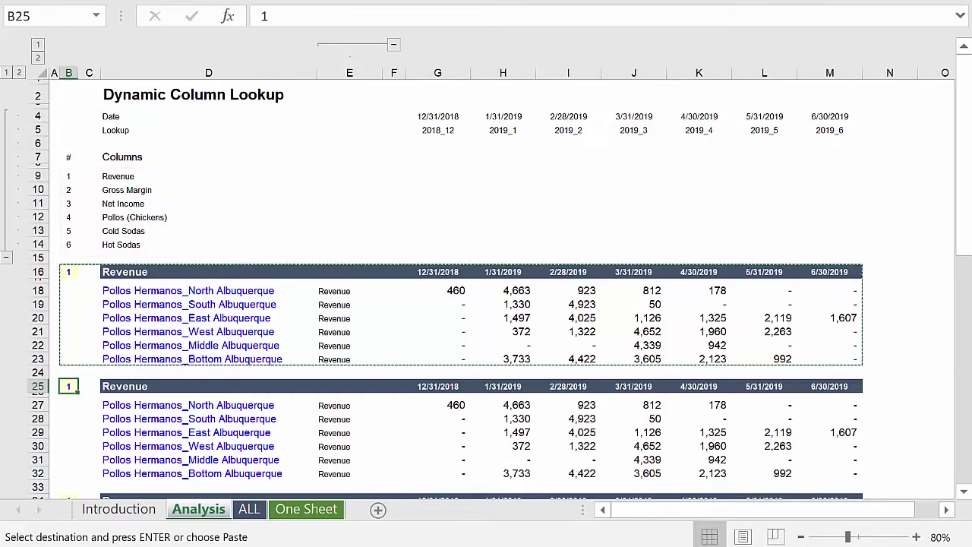
Number the blocks at B25, B34 and B43 as 2, 3 and 4 (Gross Margin, Net Income, Pollos).
{"action": "type", "text": "2"}
{"action": "key", "text": "Return"}
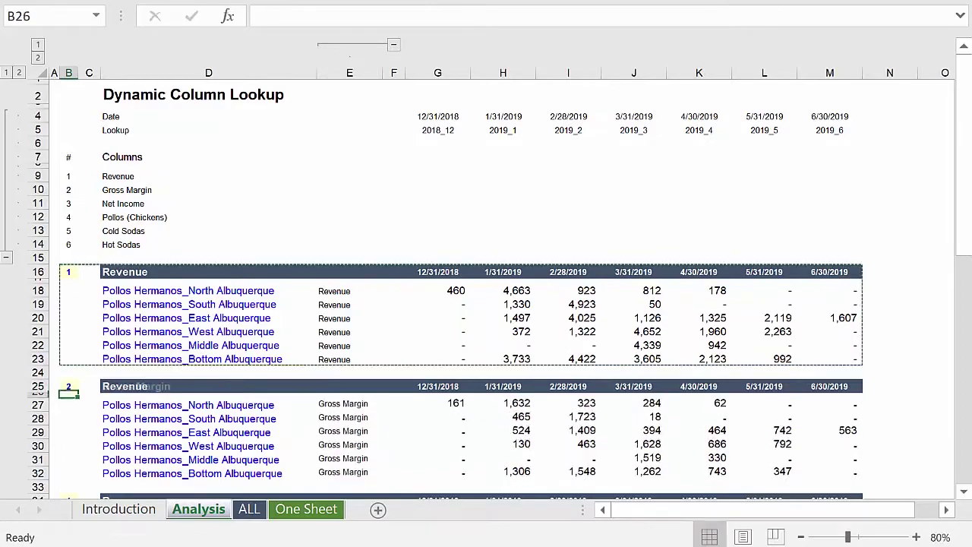
{"action": "key", "text": "Down"}
{"action": "key", "text": "Down"}
{"action": "key", "text": "Down"}
{"action": "key", "text": "Down"}
{"action": "key", "text": "Down"}
{"action": "key", "text": "Down"}
{"action": "key", "text": "Down"}
{"action": "key", "text": "Down"}
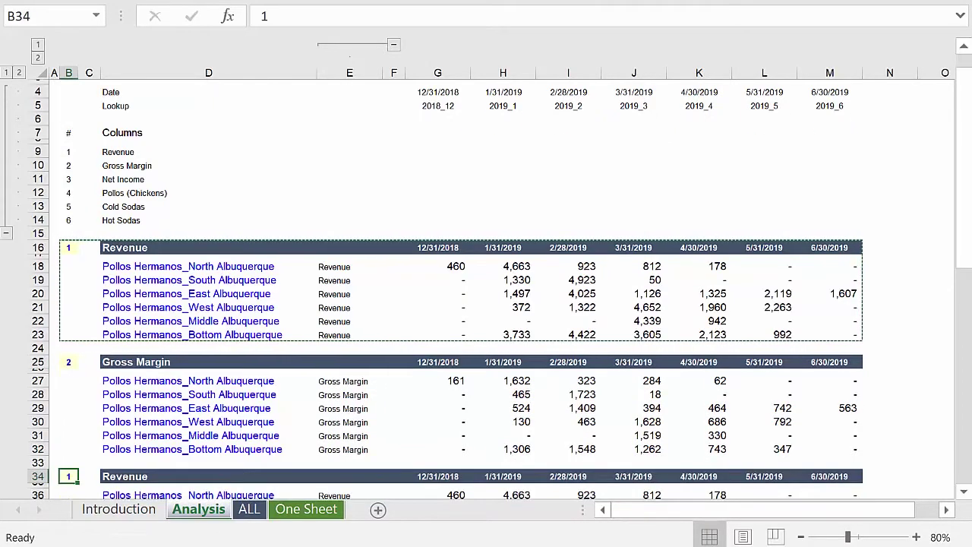
{"action": "type", "text": "3"}
{"action": "key", "text": "Return"}
{"action": "key", "text": "Down"}
{"action": "key", "text": "Down"}
{"action": "key", "text": "Down"}
{"action": "key", "text": "Down"}
{"action": "key", "text": "Down"}
{"action": "key", "text": "Down"}
{"action": "key", "text": "Down"}
{"action": "key", "text": "Down"}
{"action": "type", "text": "4"}
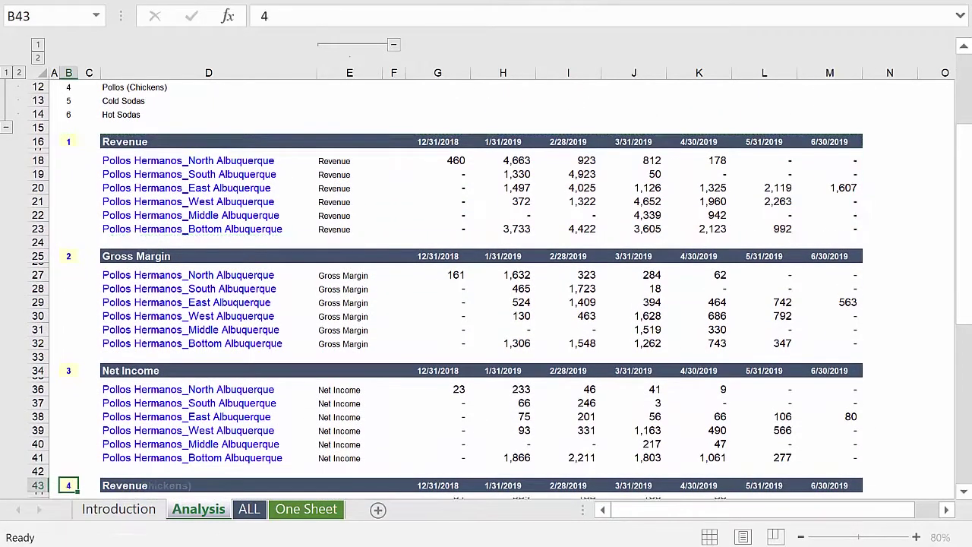
{"action": "key", "text": "Return"}
Number the block at B61 as 6 for Hot Sodas, then clear the copy marquee.
{"action": "key", "text": "Down"}
{"action": "key", "text": "Down"}
{"action": "key", "text": "Down"}
{"action": "key", "text": "Down"}
{"action": "key", "text": "Down"}
{"action": "key", "text": "Down"}
{"action": "key", "text": "Down"}
{"action": "key", "text": "Down"}
{"action": "key", "text": "Down"}
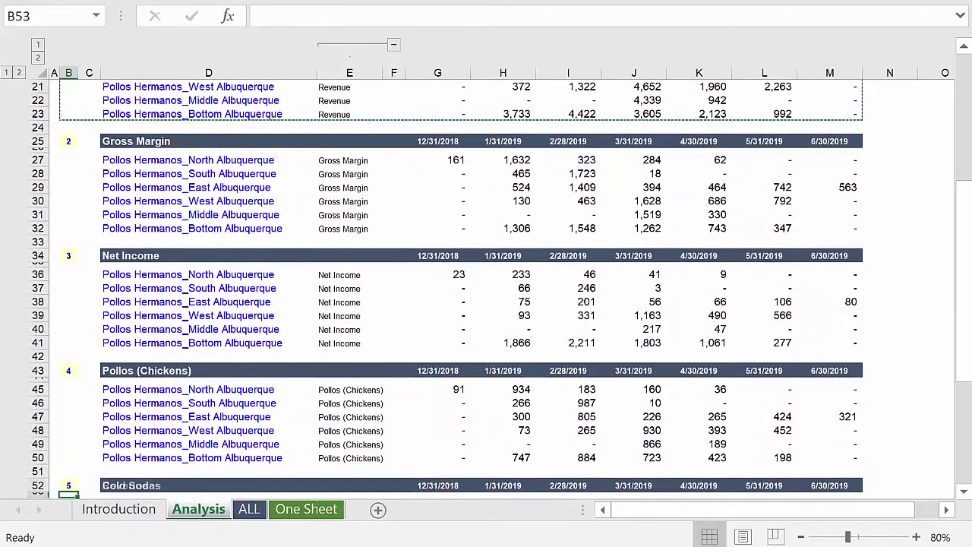
{"action": "key", "text": "Down"}
{"action": "key", "text": "Down"}
{"action": "key", "text": "Down"}
{"action": "key", "text": "Down"}
{"action": "key", "text": "Down"}
{"action": "key", "text": "Down"}
{"action": "key", "text": "Down"}
{"action": "key", "text": "Down"}
{"action": "type", "text": "6"}
{"action": "key", "text": "Return"}
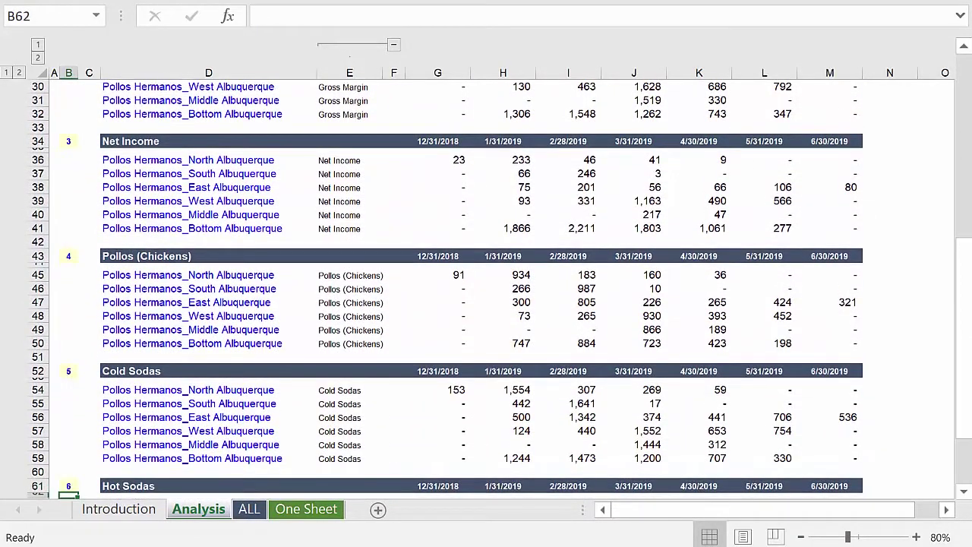
{"action": "key", "text": "Up"}
{"action": "key", "text": "ctrl+Up"}
{"action": "key", "text": "ctrl+Up"}
{"action": "key", "text": "ctrl+Up"}
{"action": "key", "text": "ctrl+Up"}
{"action": "key", "text": "ctrl+Up"}
{"action": "key", "text": "ctrl+Up"}
{"action": "key", "text": "ctrl+Up"}
{"action": "key", "text": "ctrl+Up"}
{"action": "key", "text": "ctrl+Up"}
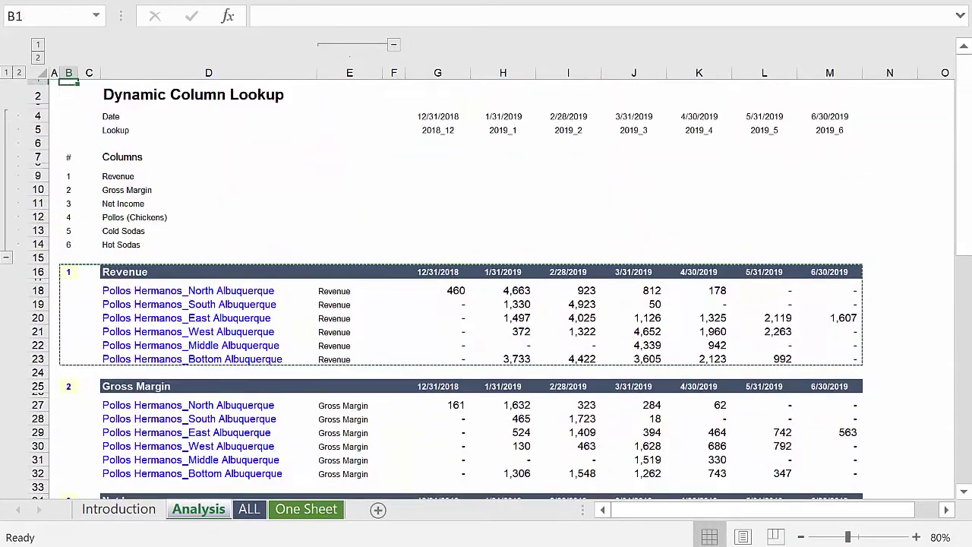
{"action": "key", "text": "Escape"}
{"action": "scroll", "coordinate": [932, 477], "scroll_direction": "down", "scroll_amount": 4}
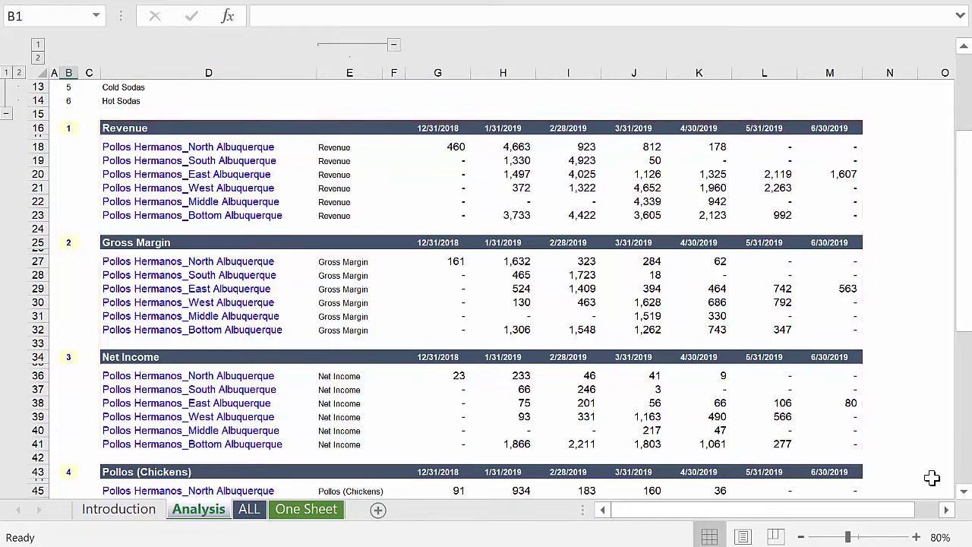
{"action": "scroll", "coordinate": [932, 476], "scroll_direction": "down", "scroll_amount": 9}
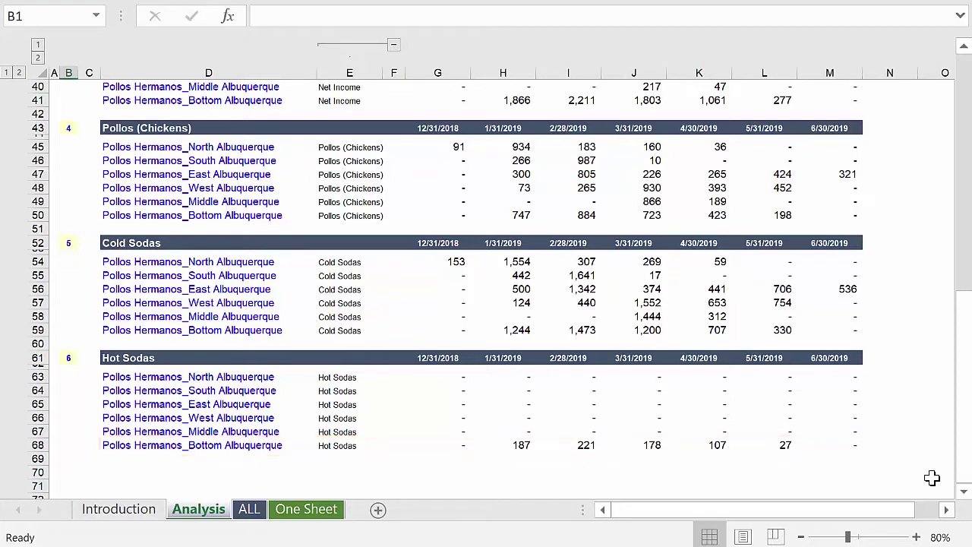
{"action": "key", "text": "ctrl+Home"}
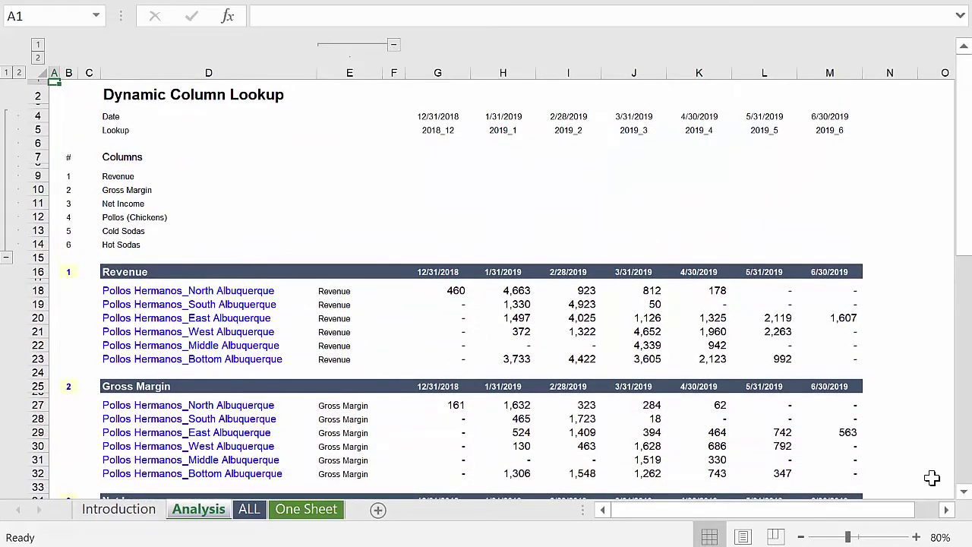